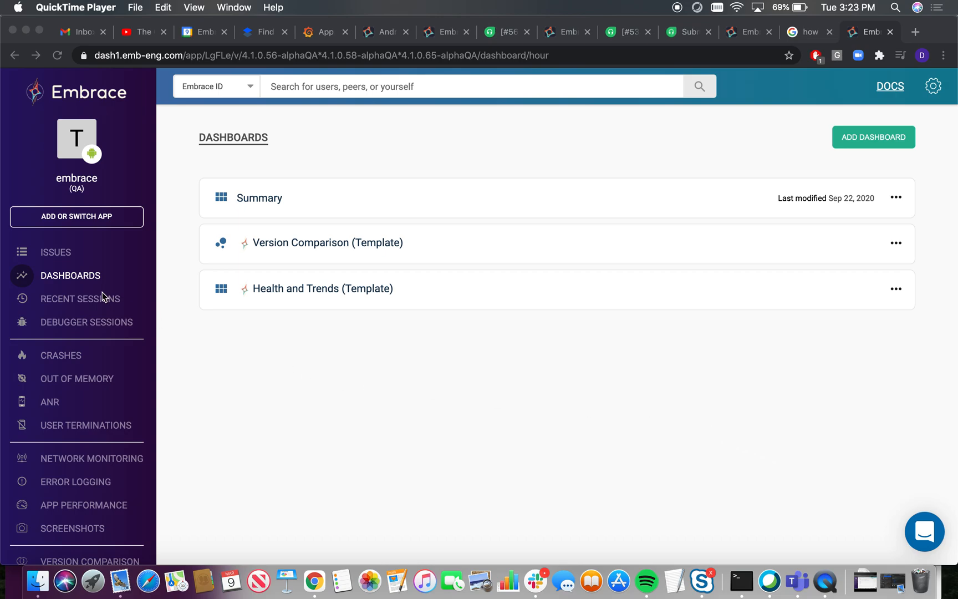
Start a new comparison dashboard from the Dashboards page
left_click(74, 275)
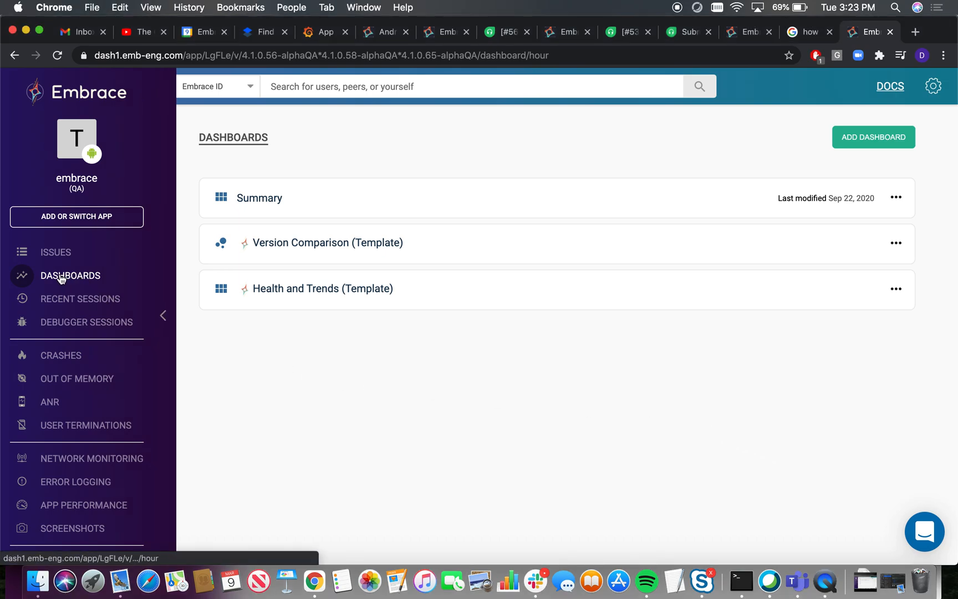
left_click(870, 140)
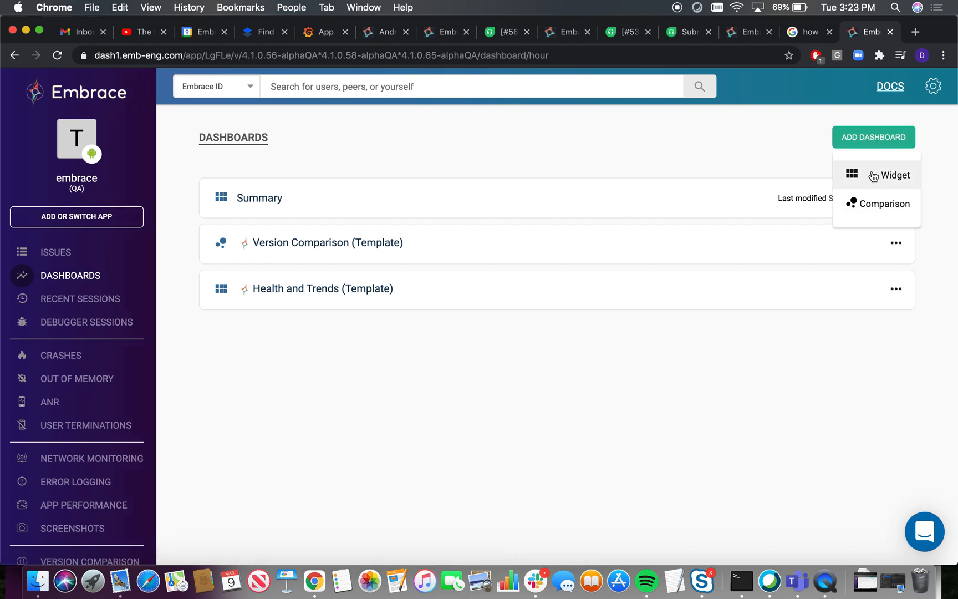
left_click(883, 205)
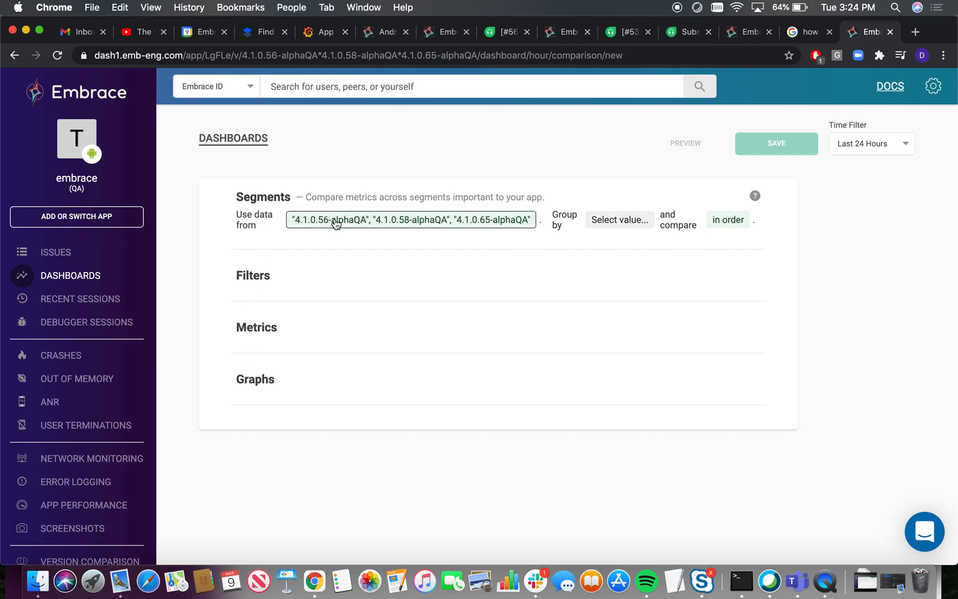
Review the available app versions for the data source and group the segments by App version
left_click(336, 222)
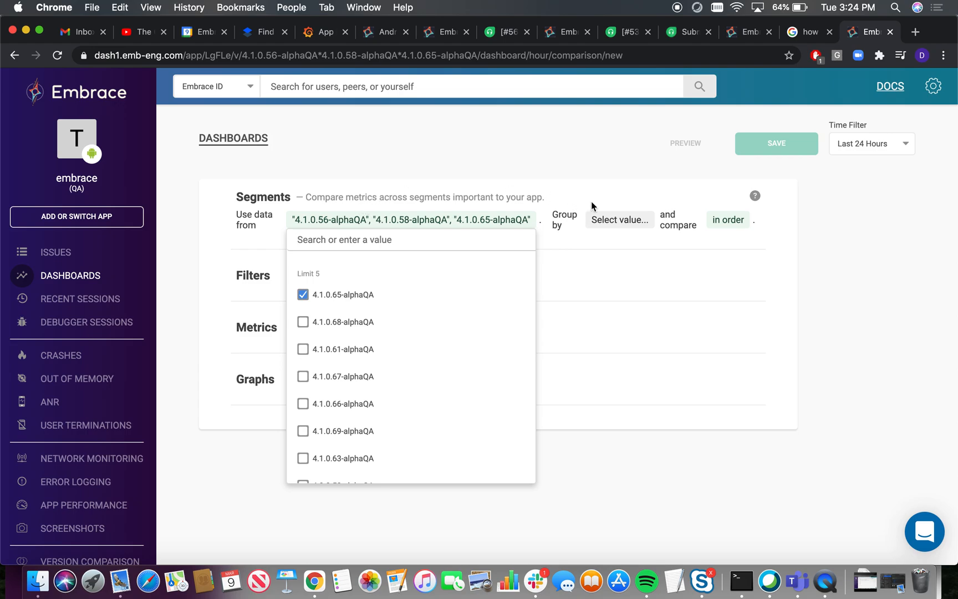
left_click(813, 207)
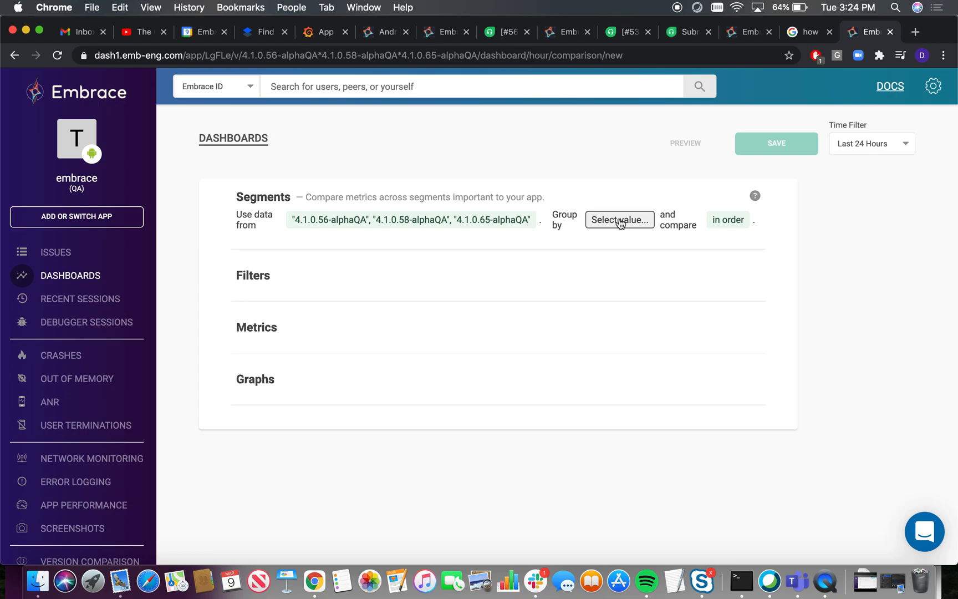
left_click(620, 223)
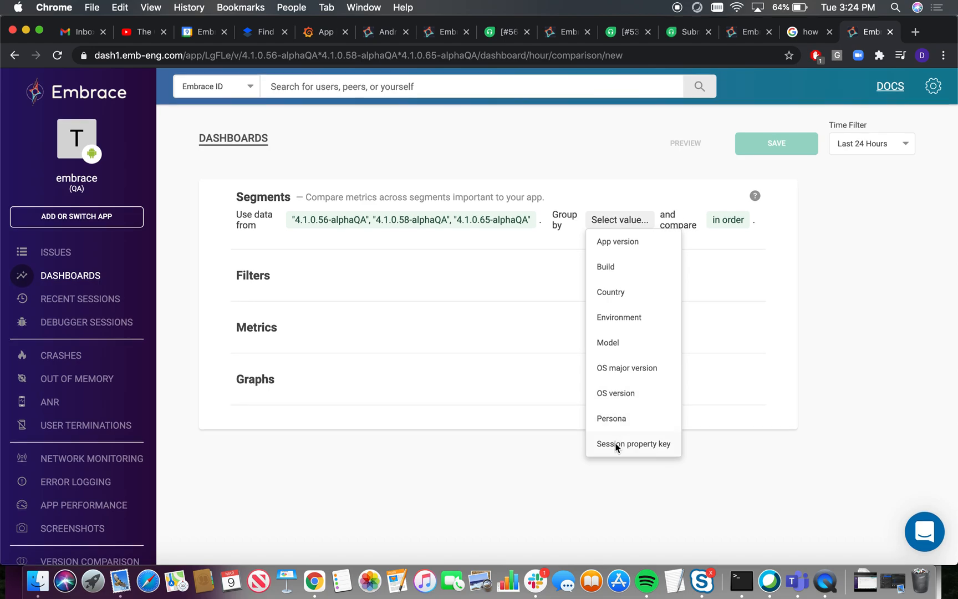
left_click(611, 244)
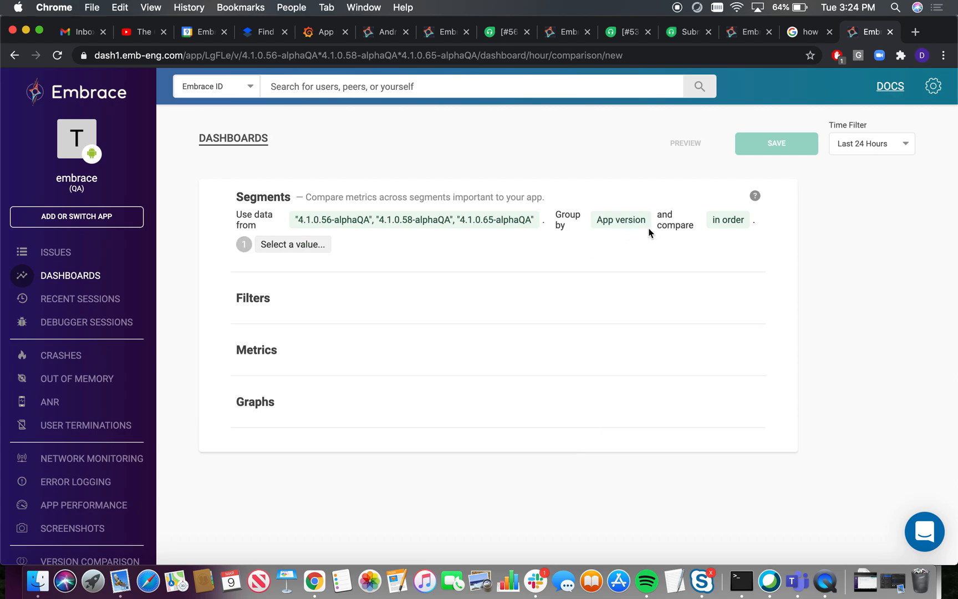
Add 4.1.0.56-alphaQA as the first comparison segment and 4.1.0.58-alphaQA as the second
left_click(281, 245)
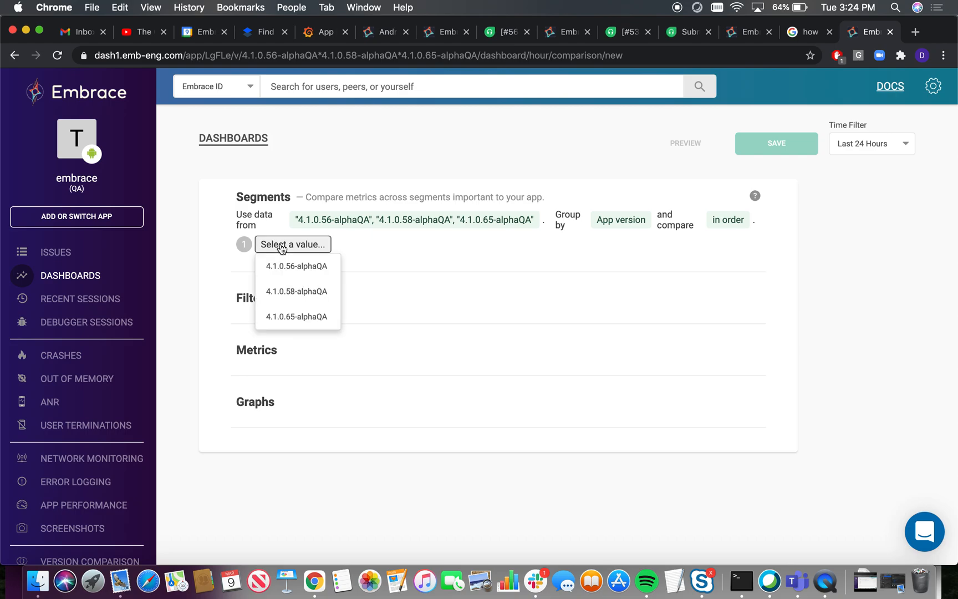
left_click(299, 271)
left_click(285, 269)
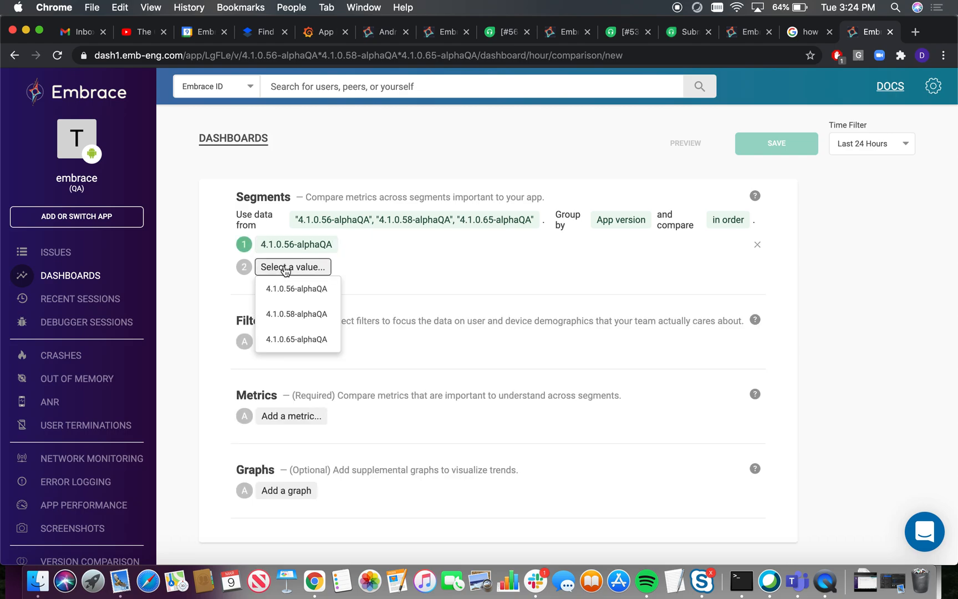
left_click(290, 314)
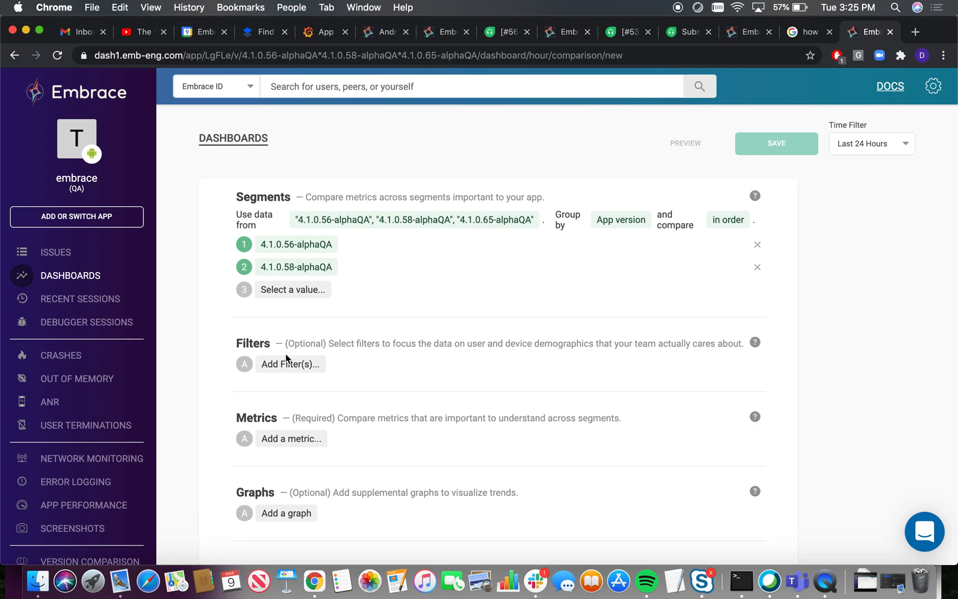
Add a filter limiting the comparison data to Country equals United States
left_click(276, 366)
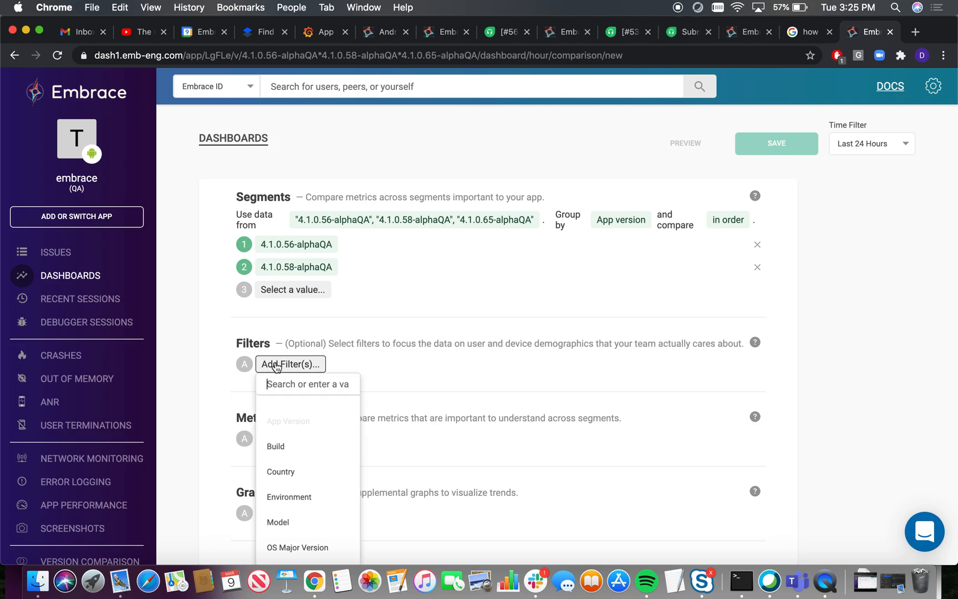
left_click(289, 474)
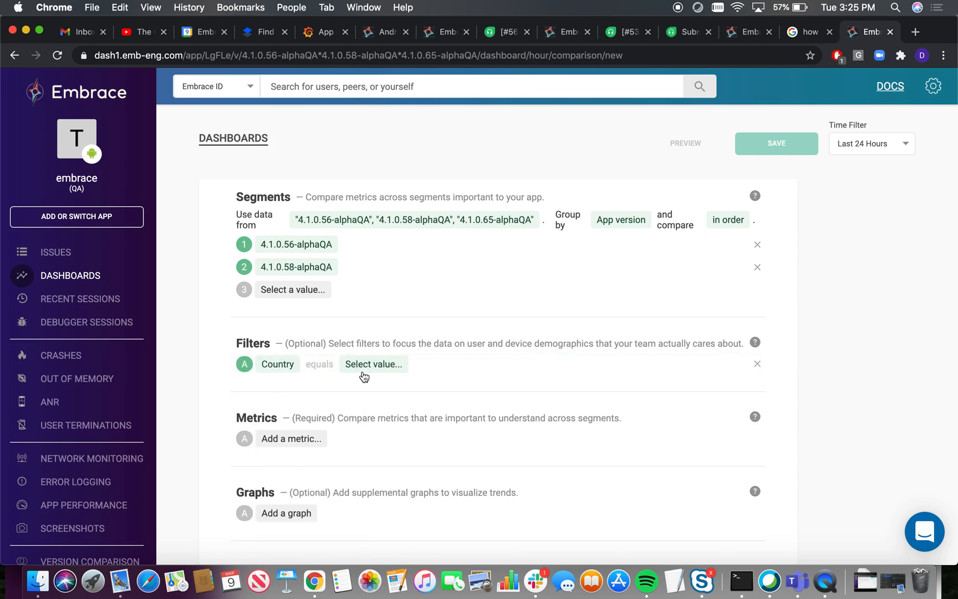
left_click(370, 366)
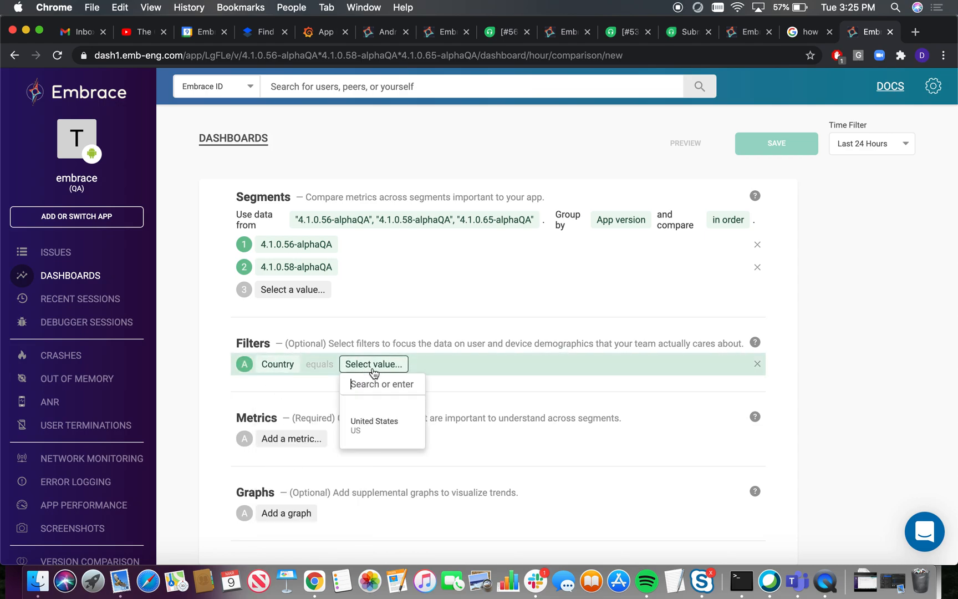
left_click(372, 424)
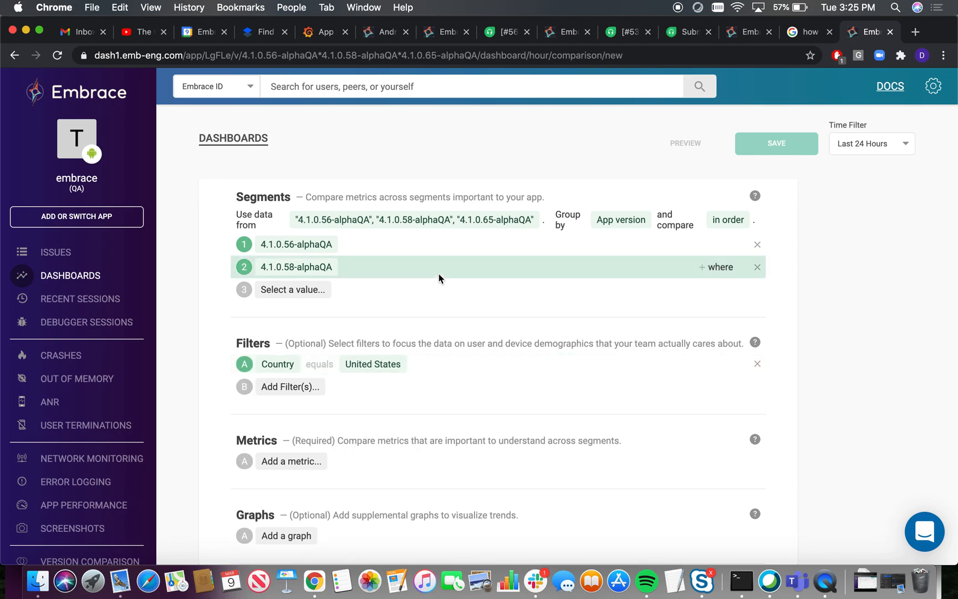
Add Crash Count and Crash User Percent as the first two metrics of the comparison
scroll(439, 278, "down", 1)
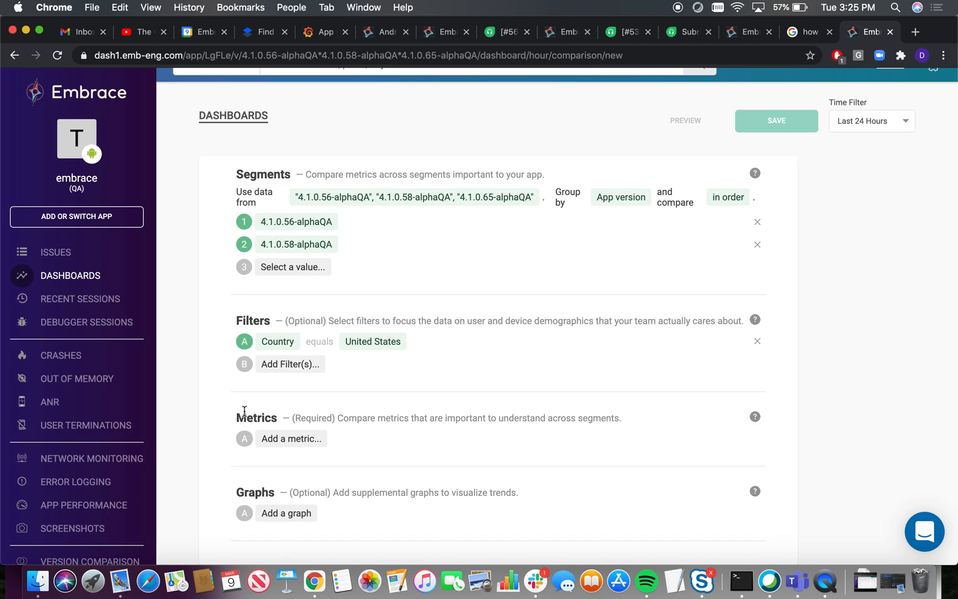
left_click(288, 438)
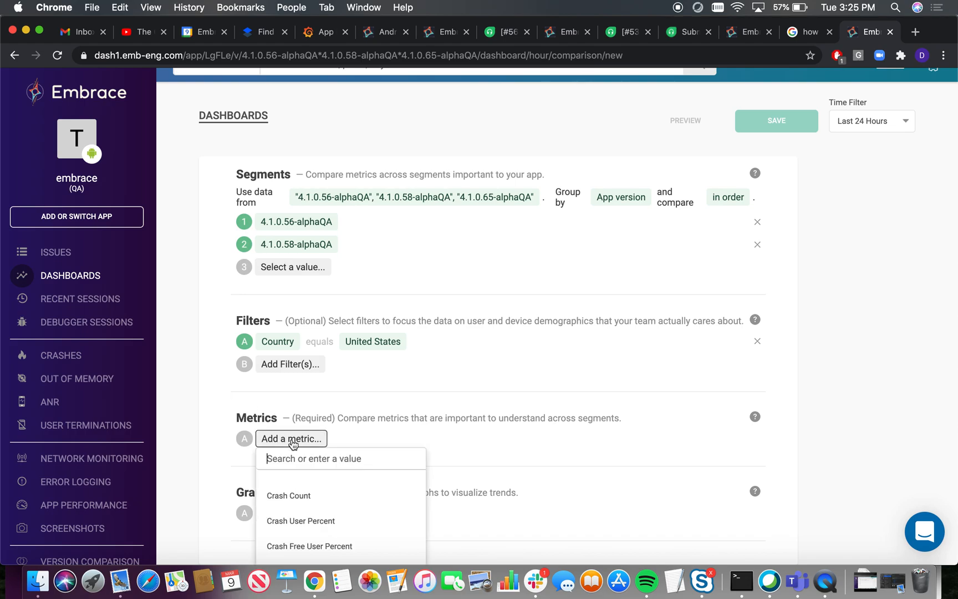
scroll(311, 487, "down", 1)
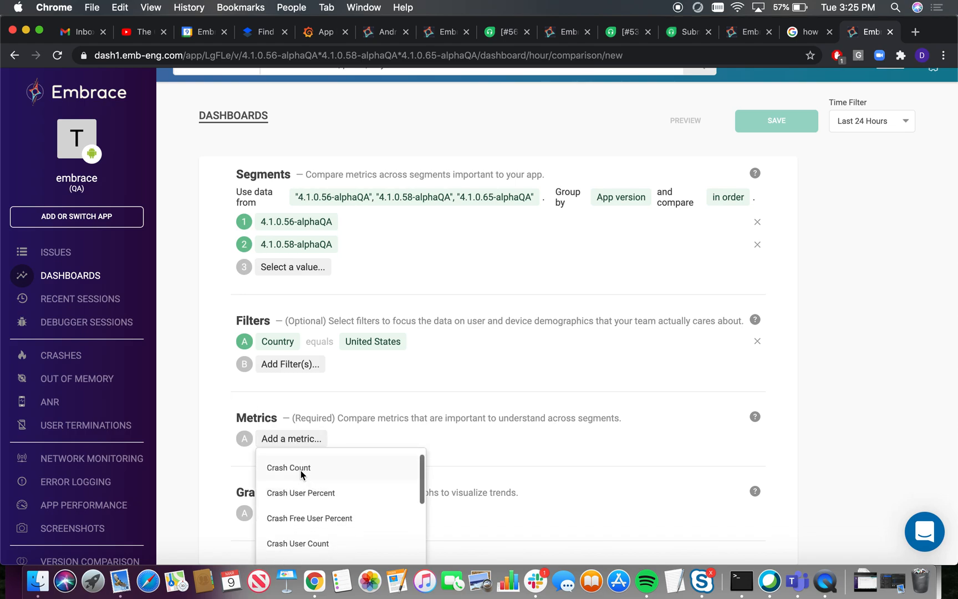
left_click(298, 469)
scroll(300, 439, "down", 1)
left_click(296, 442)
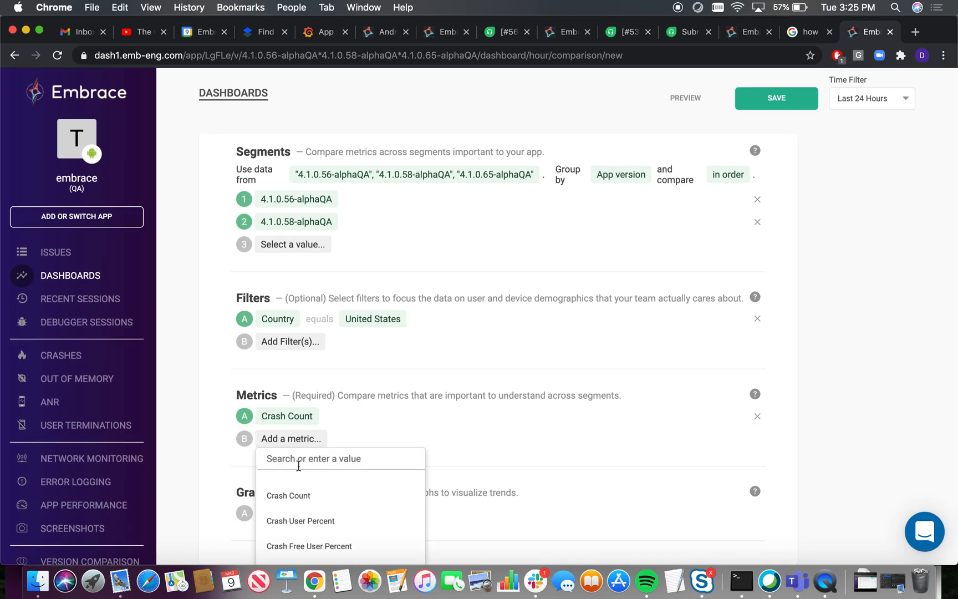
scroll(300, 463, "down", 2)
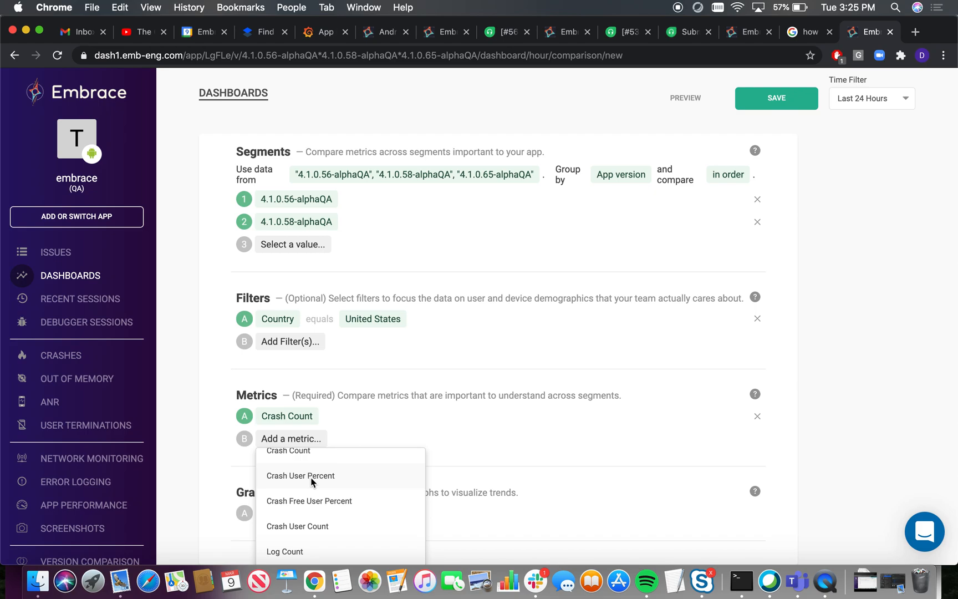
left_click(312, 481)
Look through the available metrics and add Session Count as the third one
scroll(313, 393, "down", 1)
left_click(291, 439)
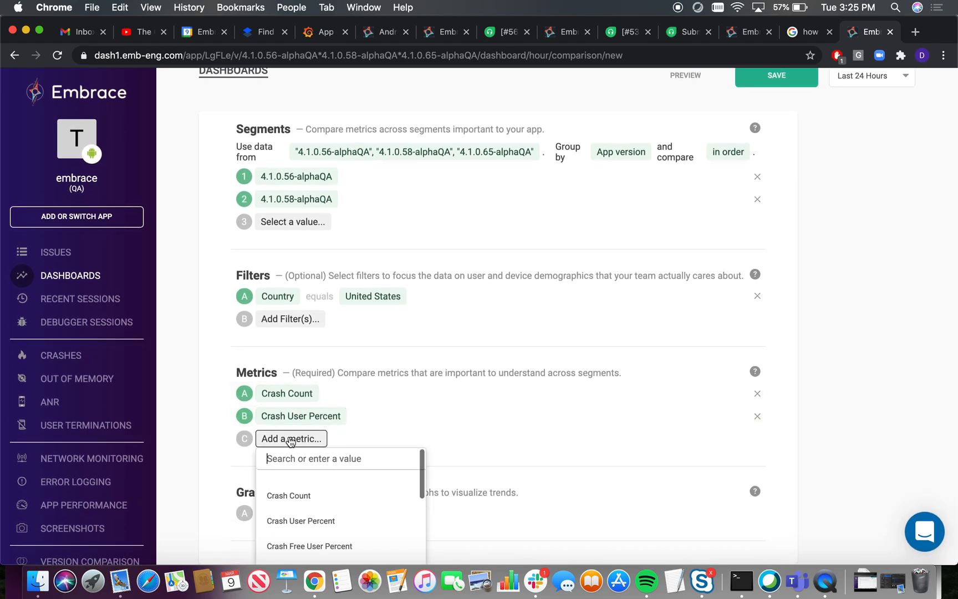
scroll(315, 499, "down", 1)
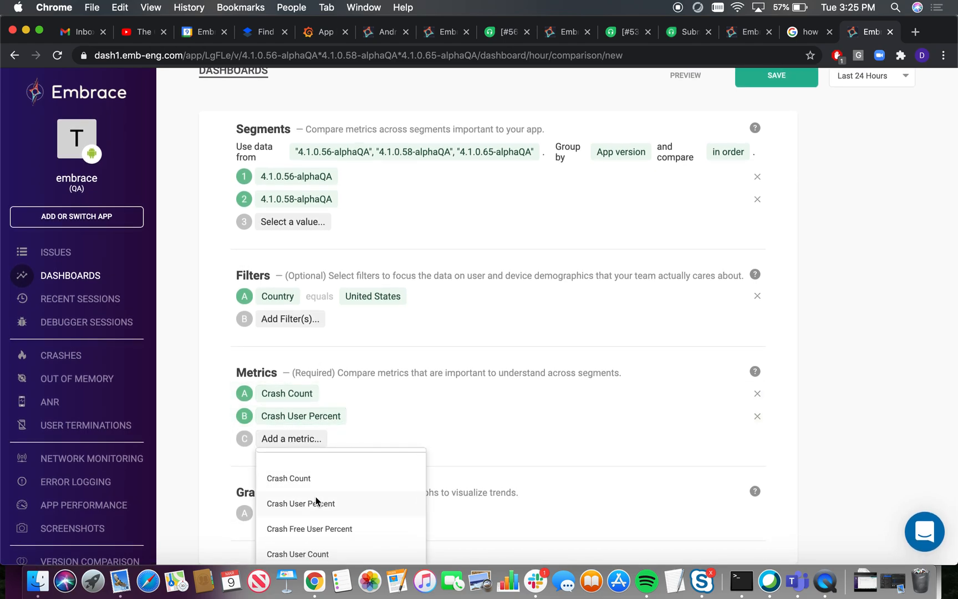
scroll(319, 494, "down", 3)
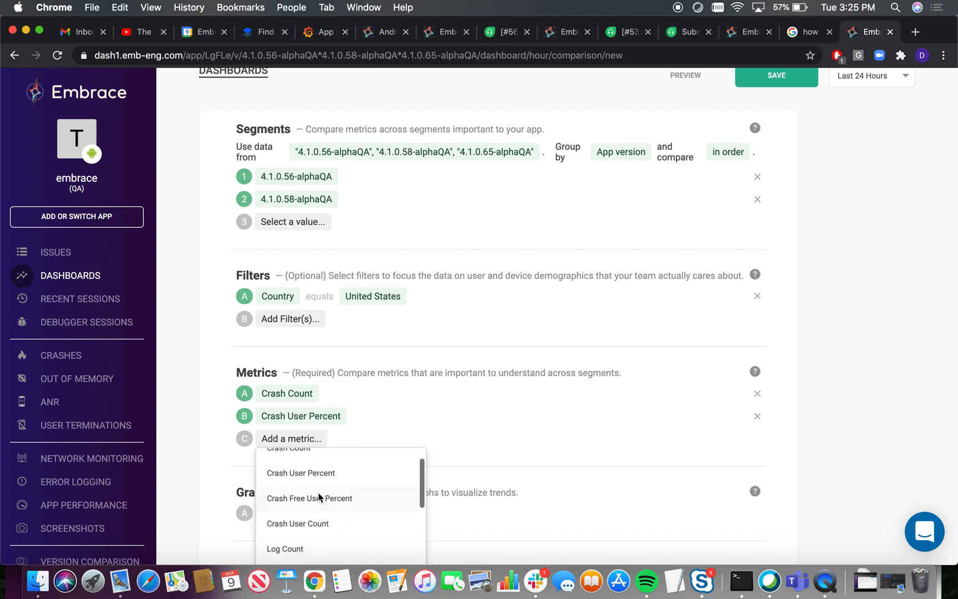
scroll(317, 481, "down", 5)
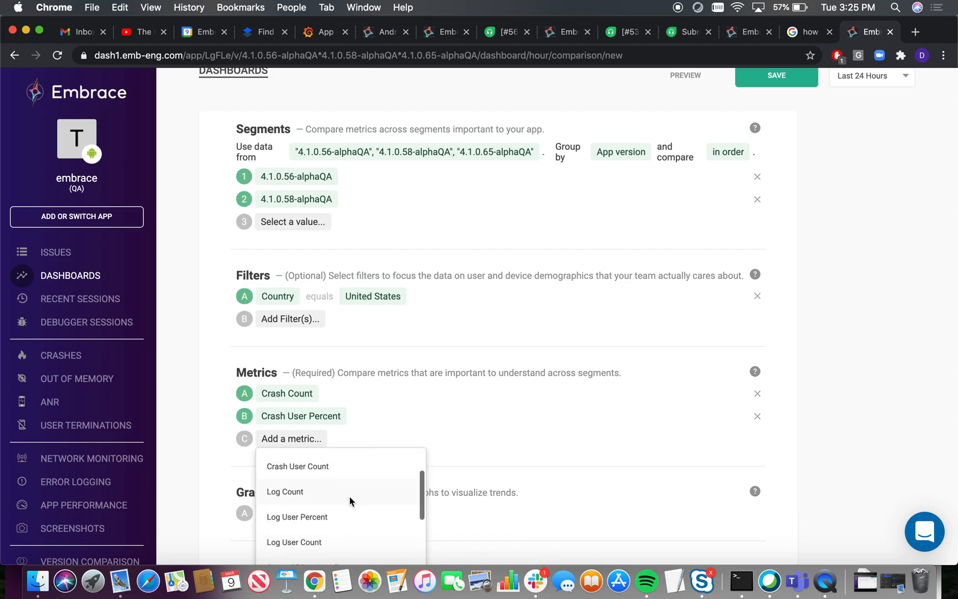
scroll(333, 496, "down", 3)
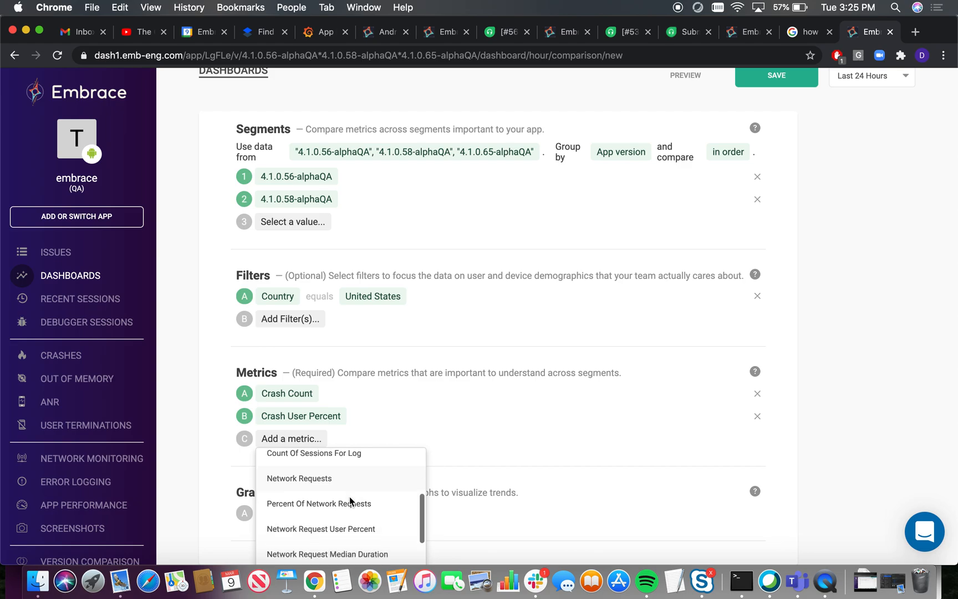
scroll(328, 480, "down", 3)
scroll(352, 506, "down", 2)
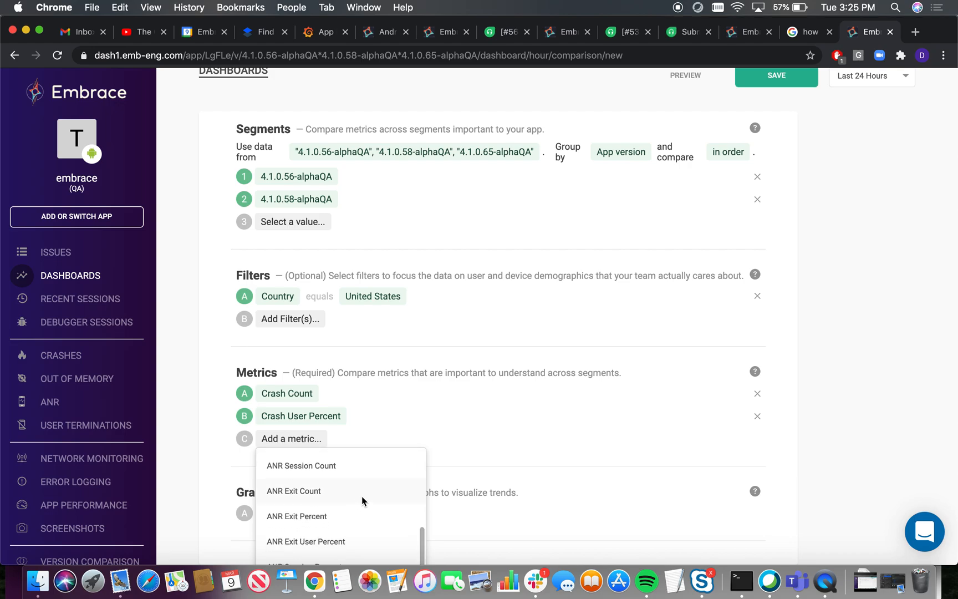
scroll(338, 492, "down", 1)
scroll(340, 492, "down", 5)
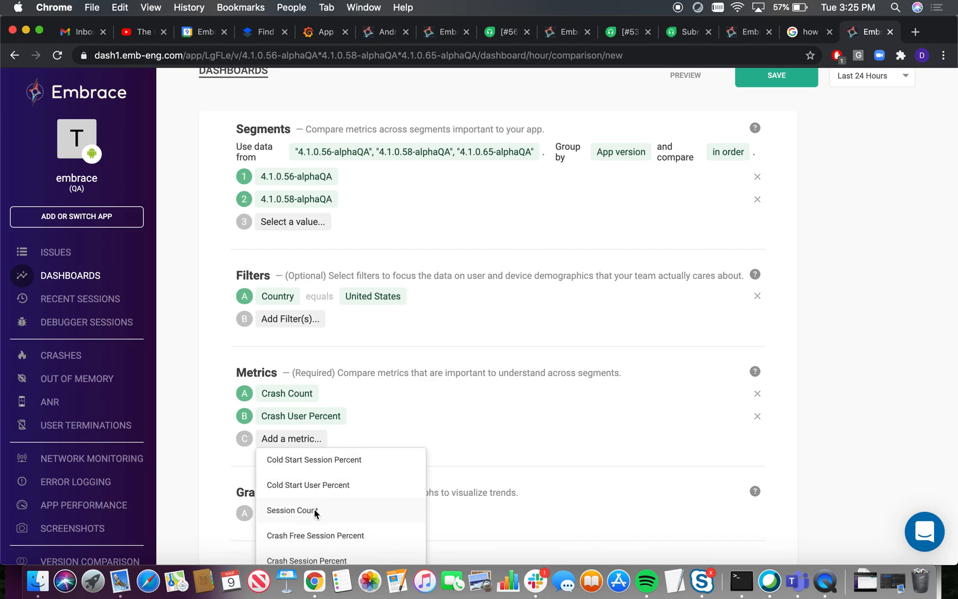
left_click(313, 511)
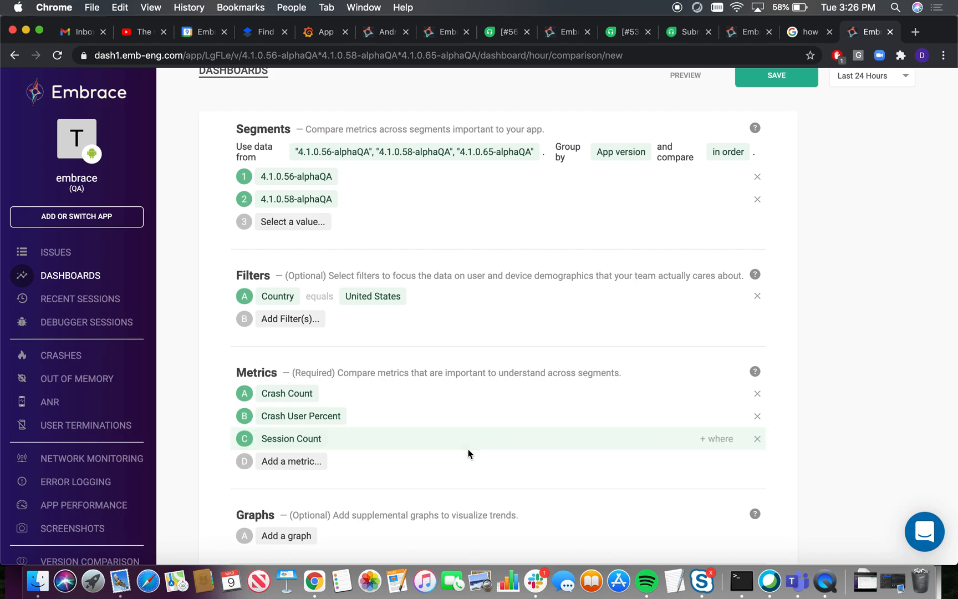
left_click(716, 441)
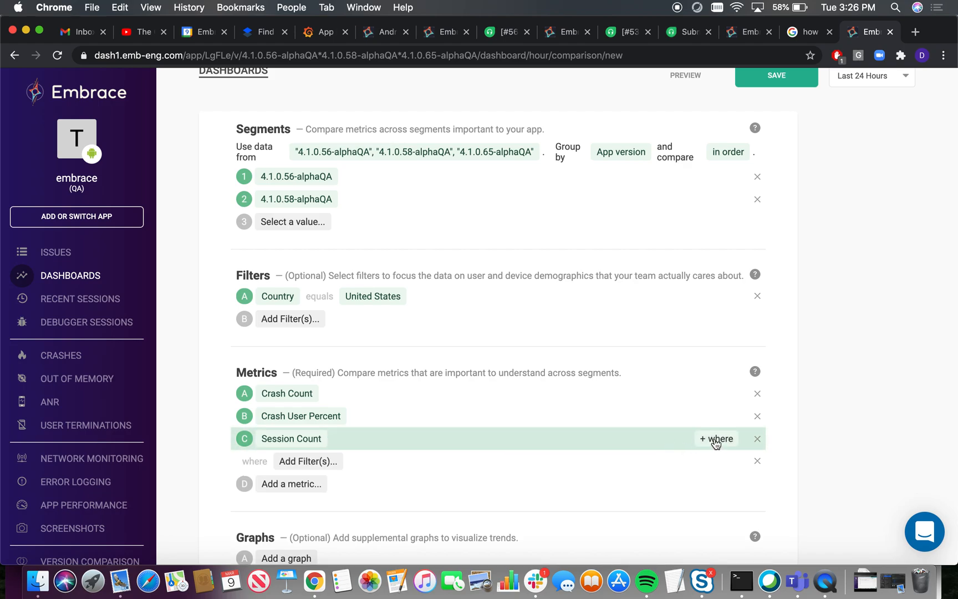
left_click(326, 466)
scroll(321, 502, "down", 5)
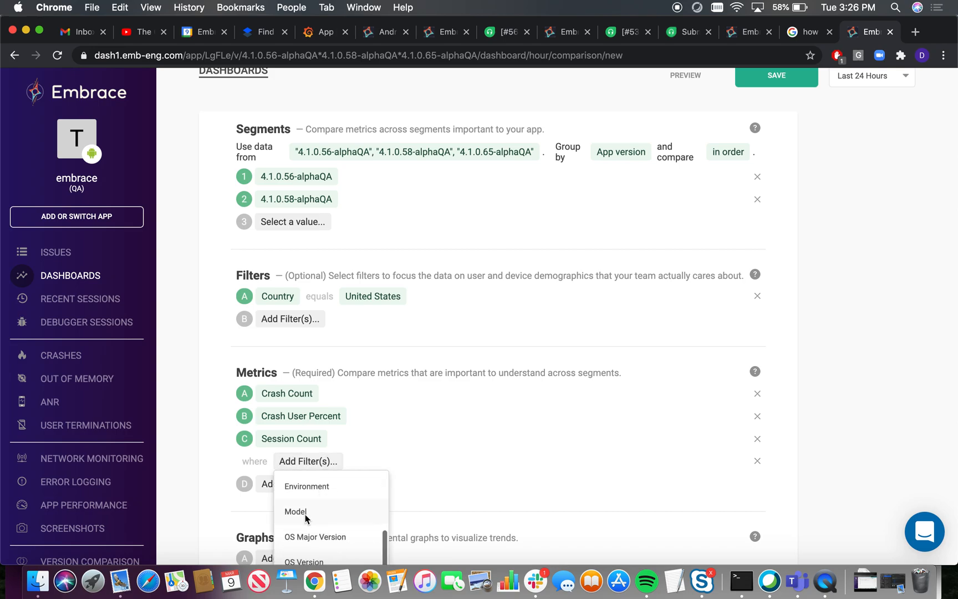
left_click(310, 512)
left_click(395, 463)
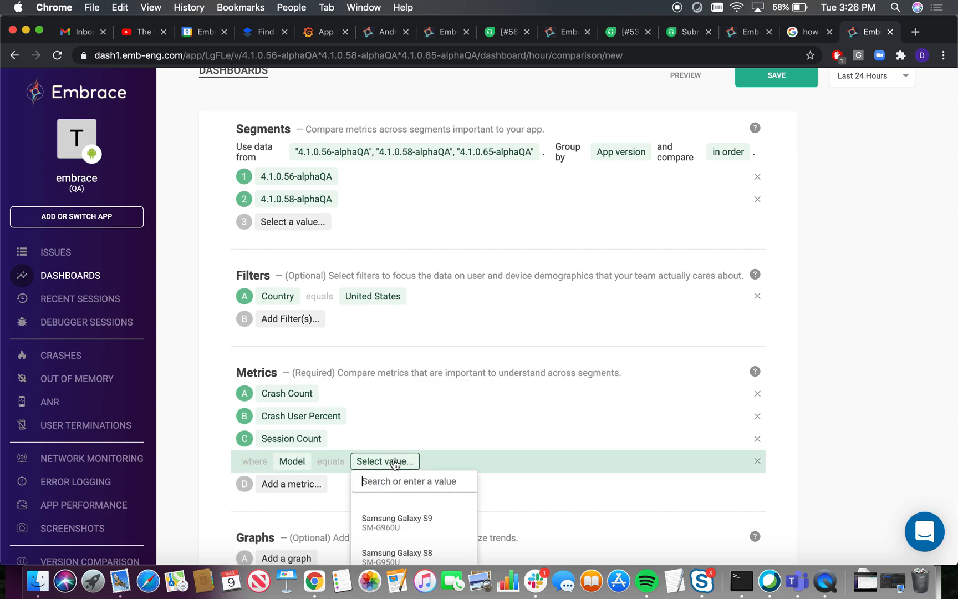
left_click(757, 465)
left_click(758, 464)
Add a supplemental graph of Crash Count to the comparison dashboard
scroll(577, 375, "down", 1)
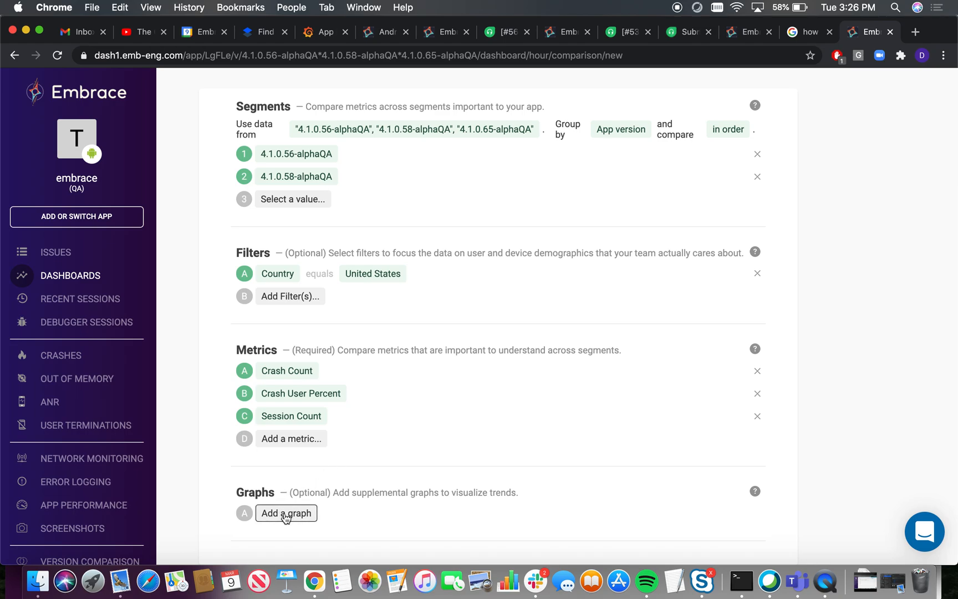
left_click(287, 513)
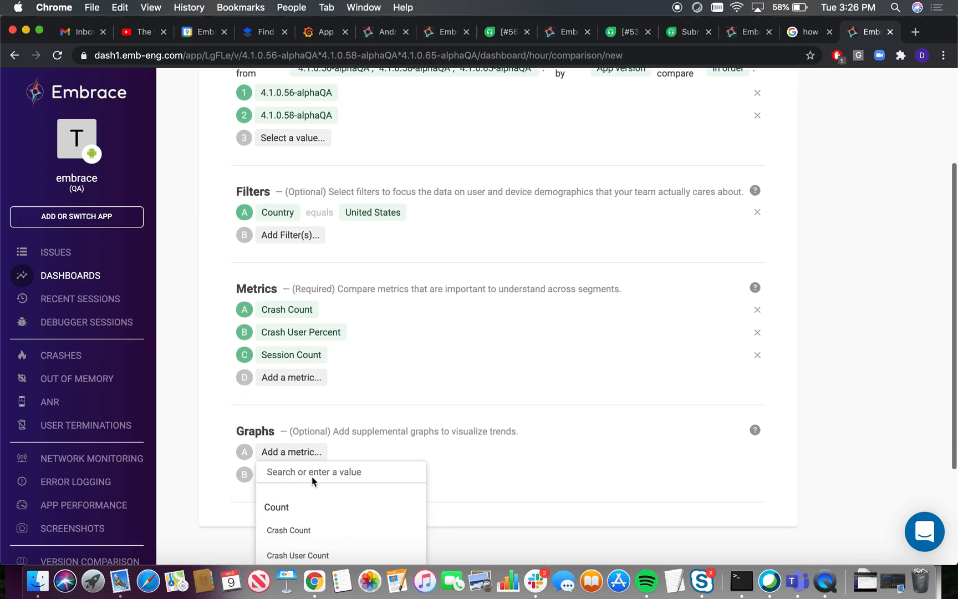
left_click(286, 518)
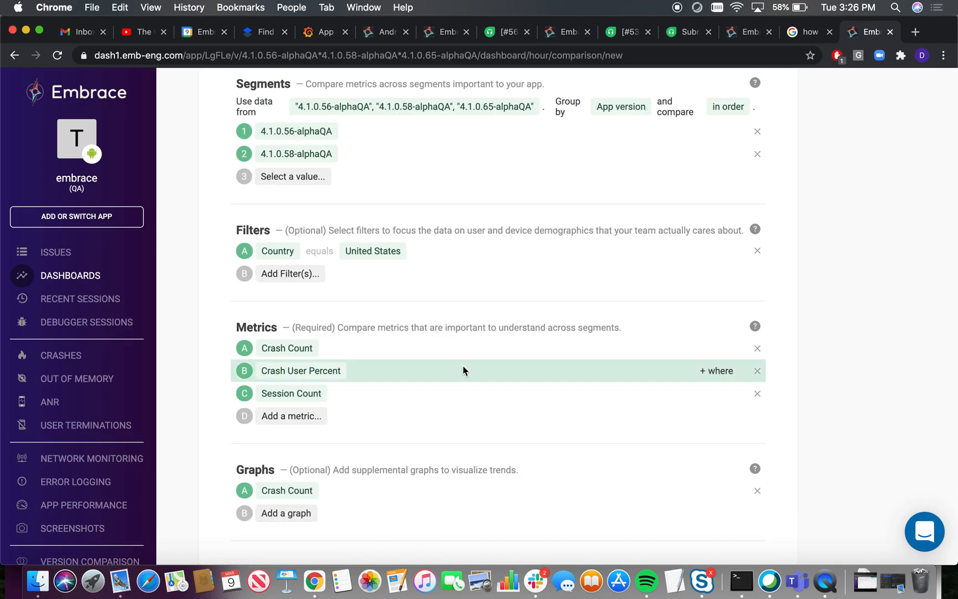
Set the comparison dashboard's time filter to Last 7 Days and preview the resulting dashboard
scroll(464, 369, "up", 3)
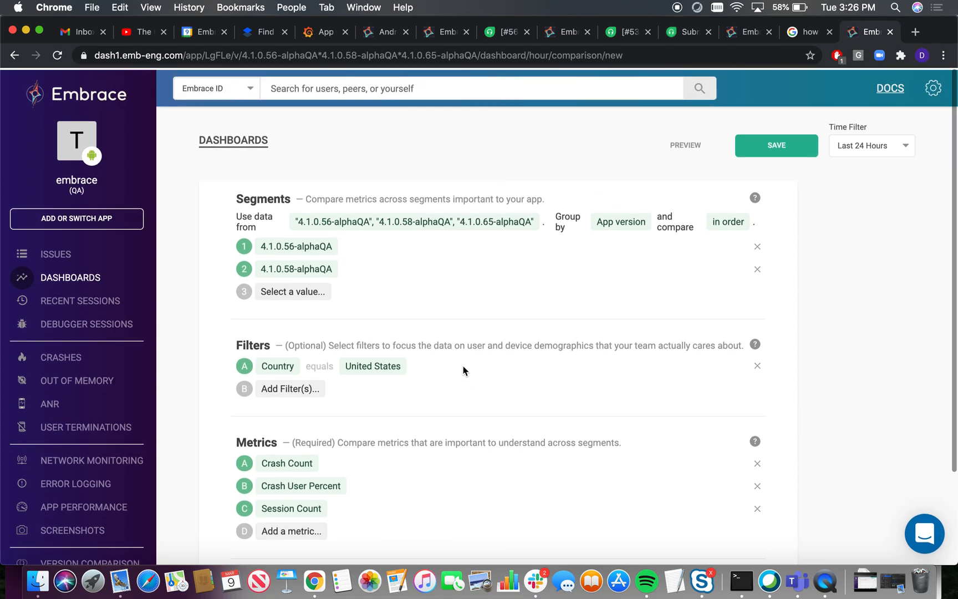
left_click(881, 145)
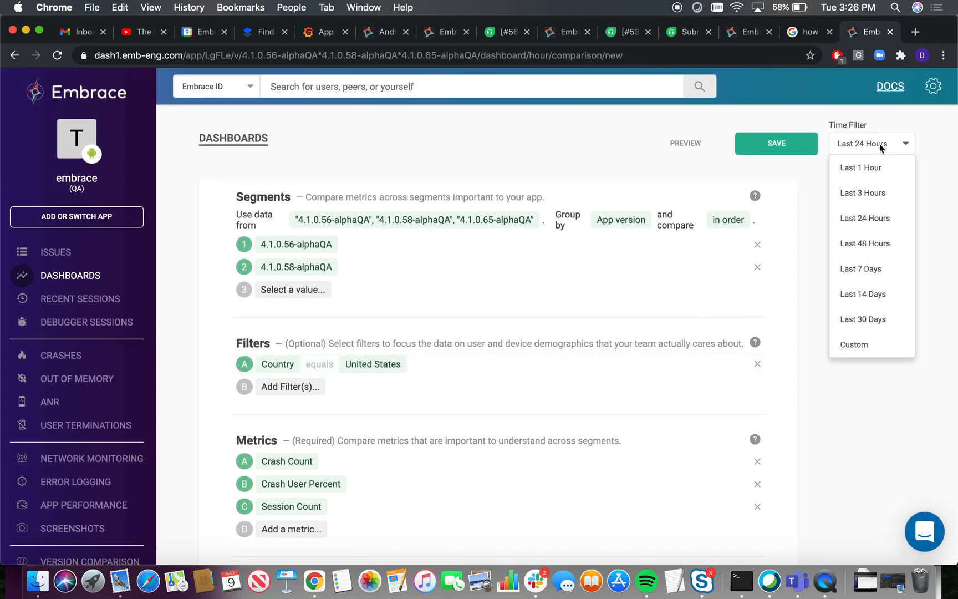
left_click(867, 270)
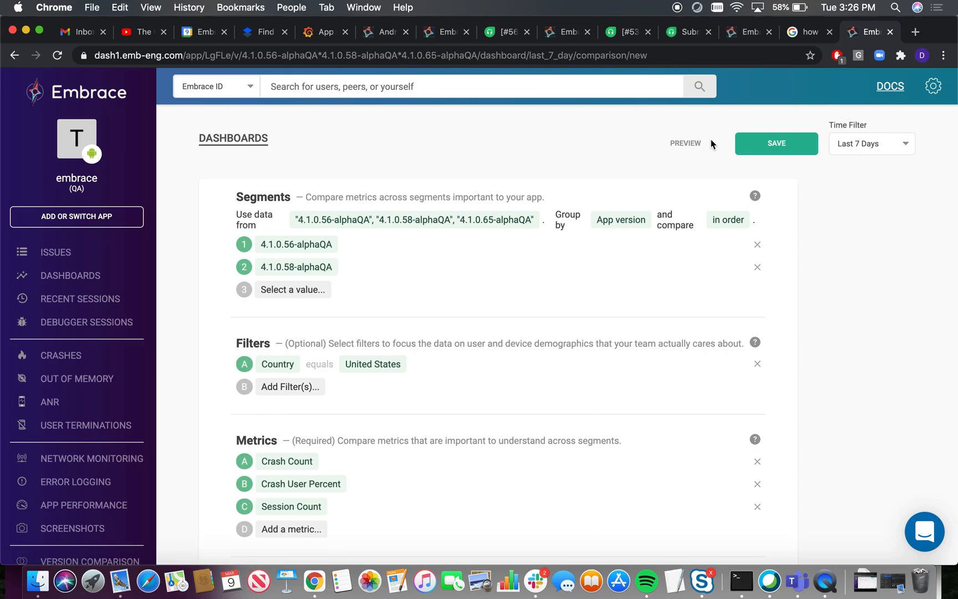
left_click(686, 145)
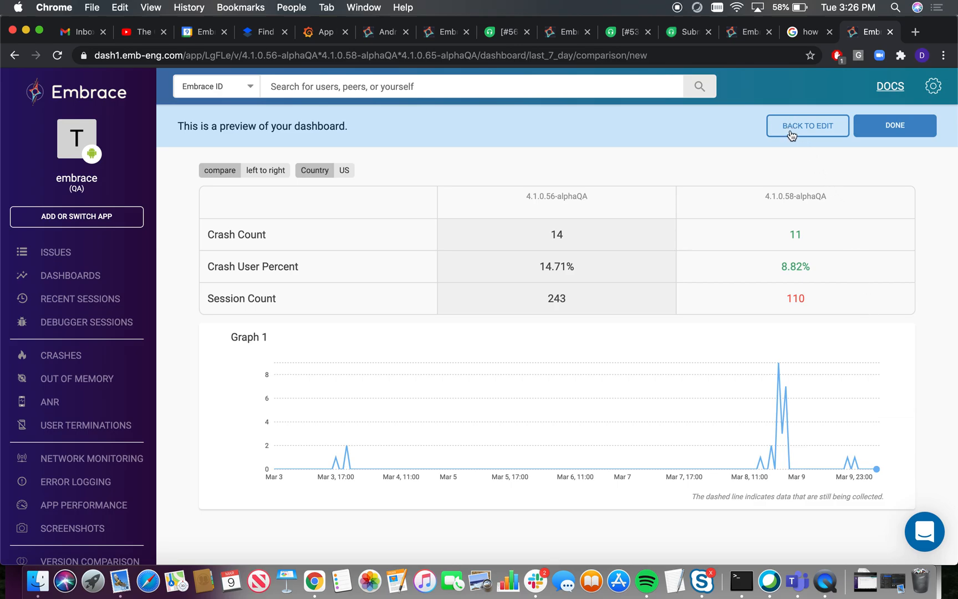
left_click(882, 130)
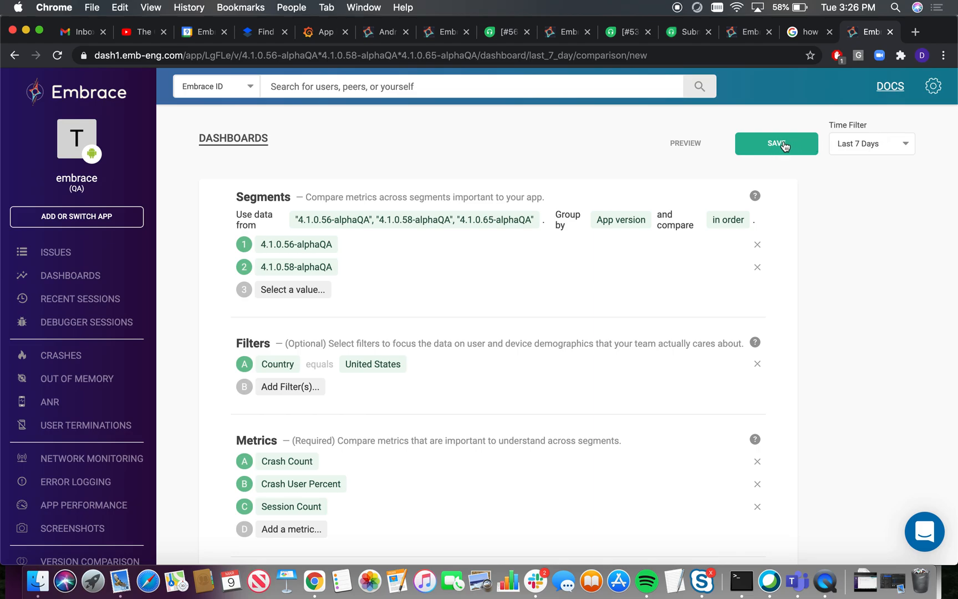
Save the dashboard under the name "Comparison Widget Test" and return to the list of dashboards
left_click(783, 146)
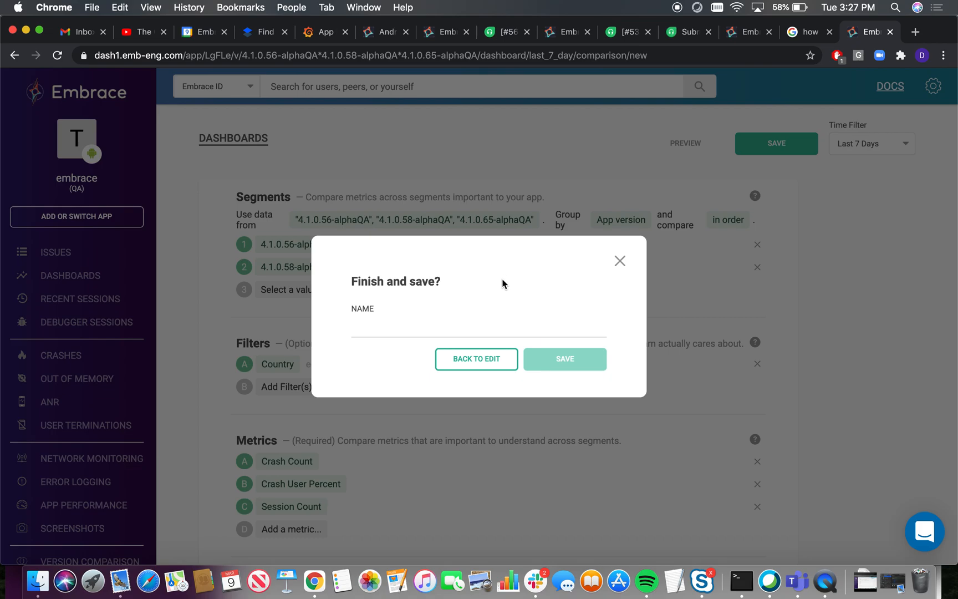
left_click(424, 320)
type("Co")
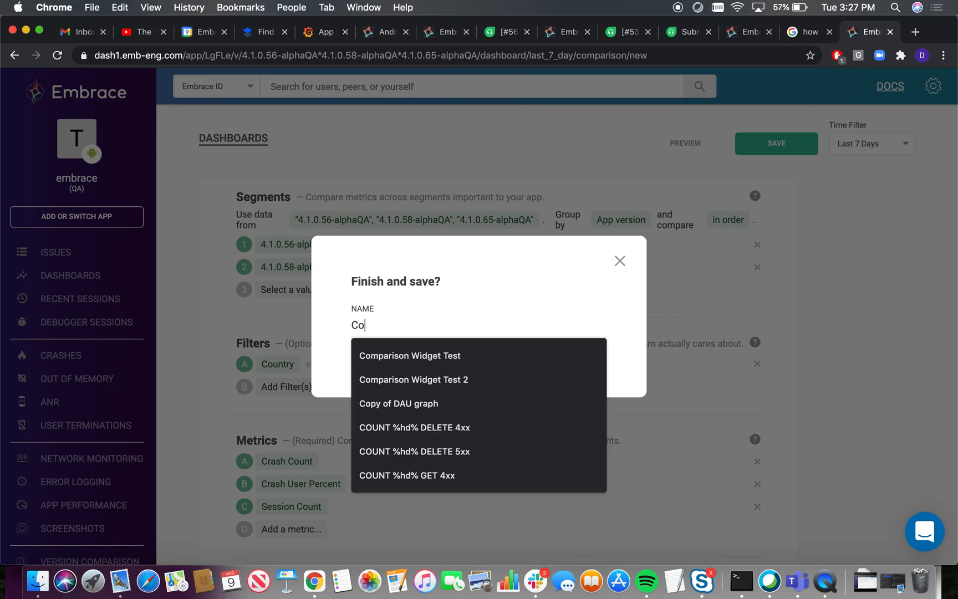
type("mparison Widget ")
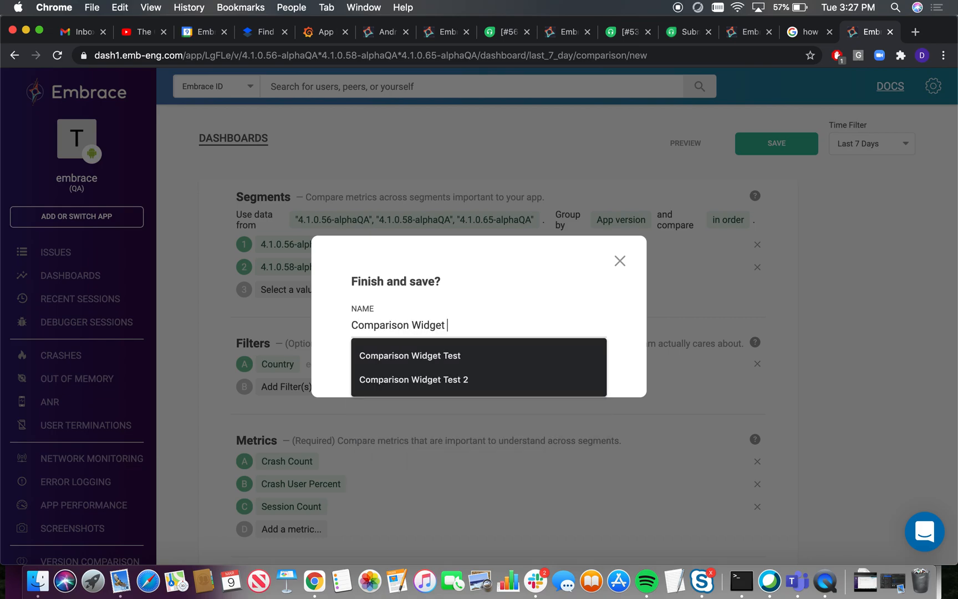
type("Test")
left_click(495, 265)
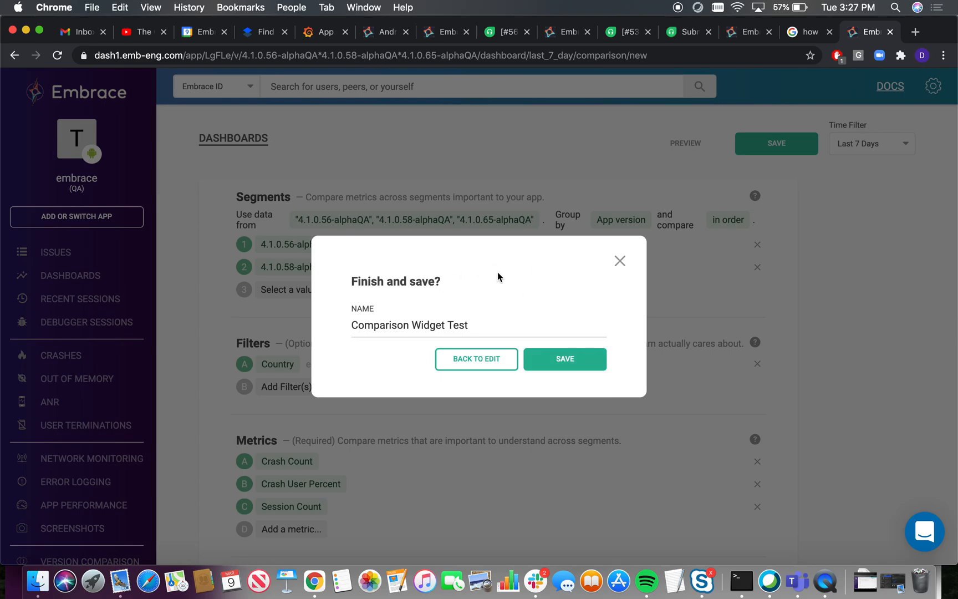
left_click(556, 358)
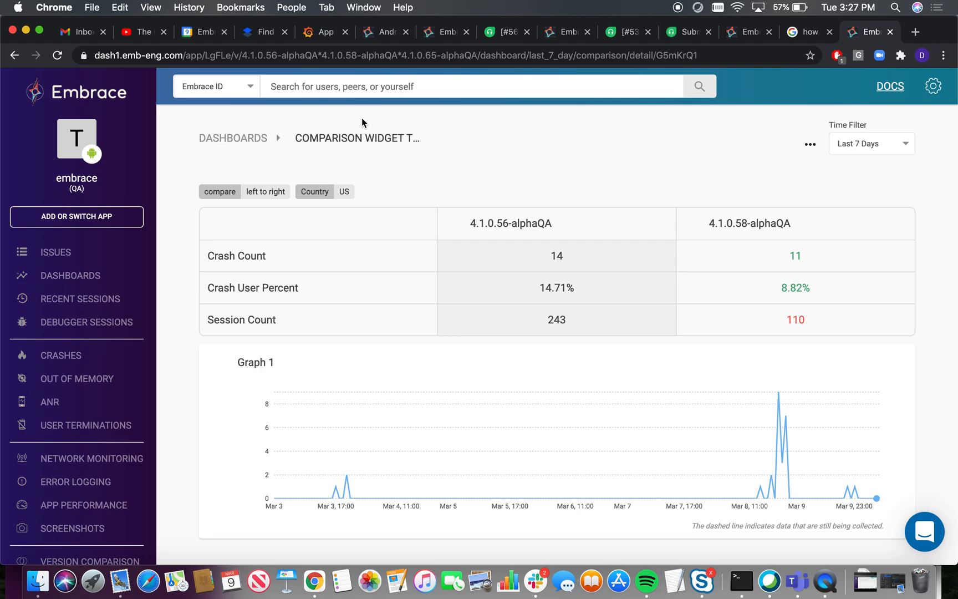
left_click(235, 143)
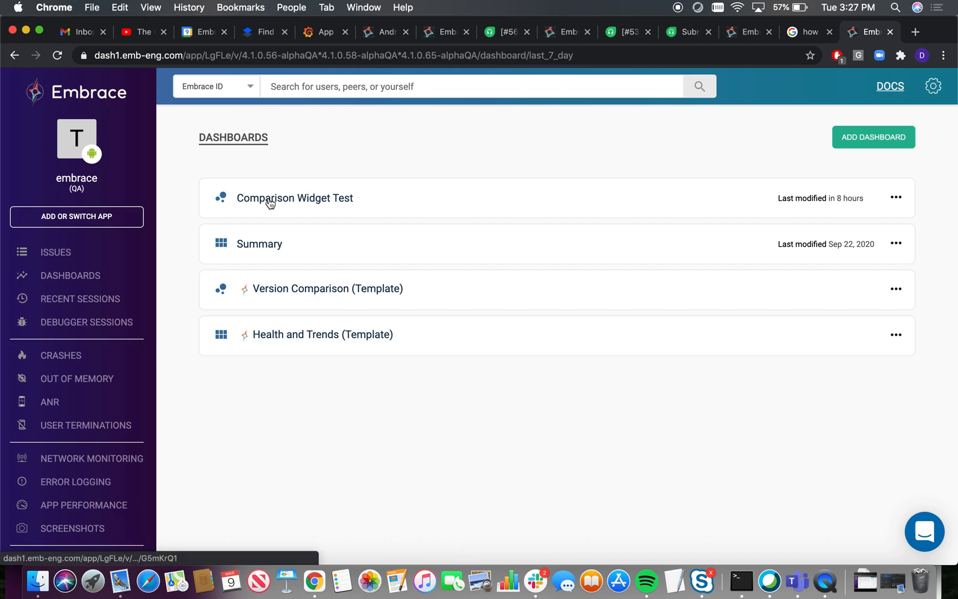